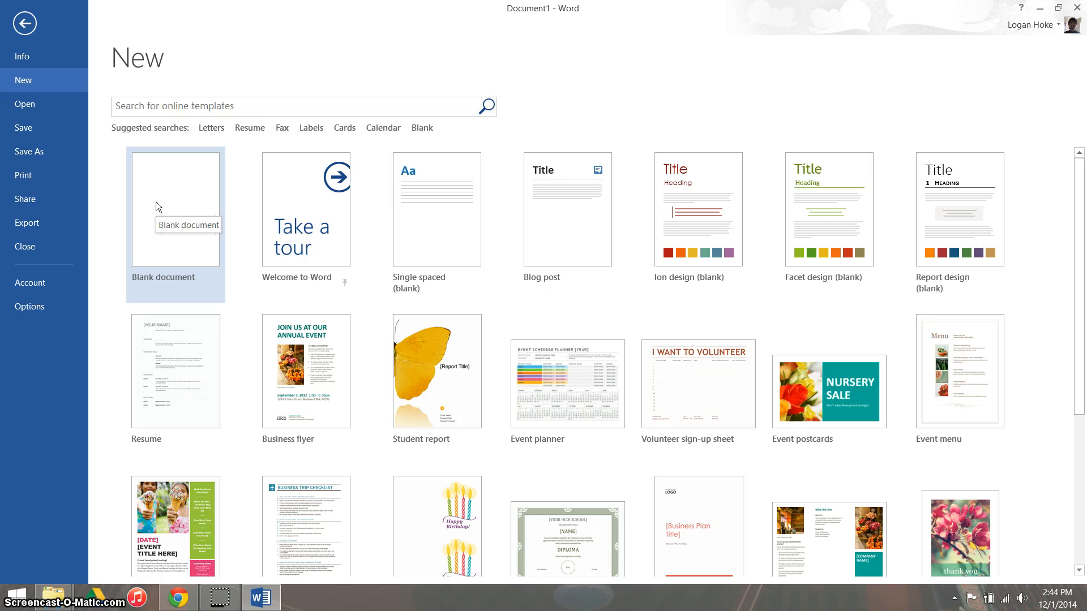
# Step: Create a blank document and set it up as an envelope mail merge using Size 10 (4 1/8 x 9 1/2 in) envelopes
pyautogui.click(151, 188)
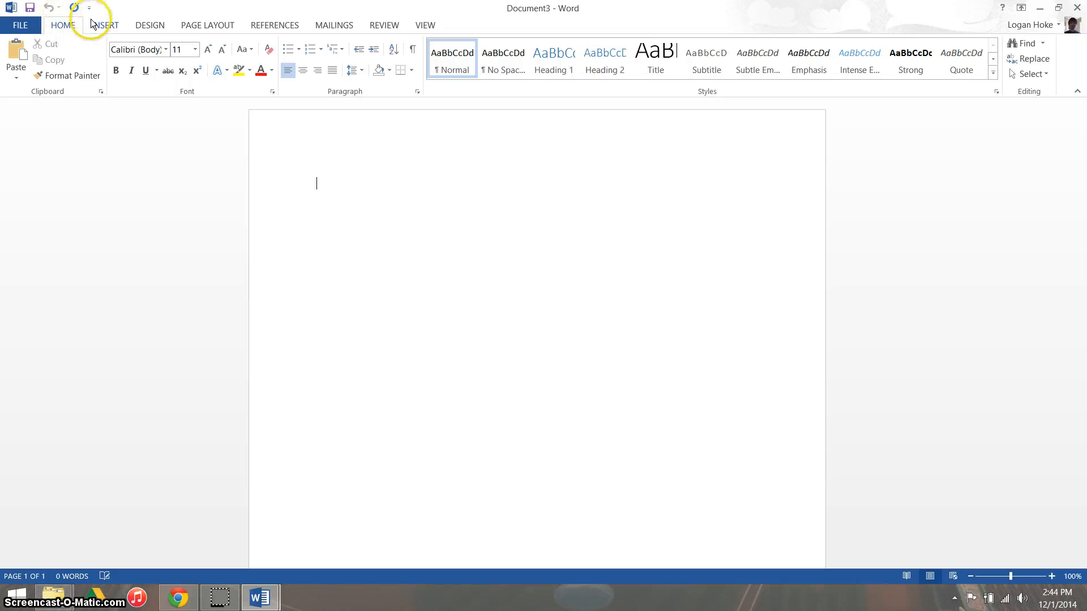
pyautogui.click(342, 25)
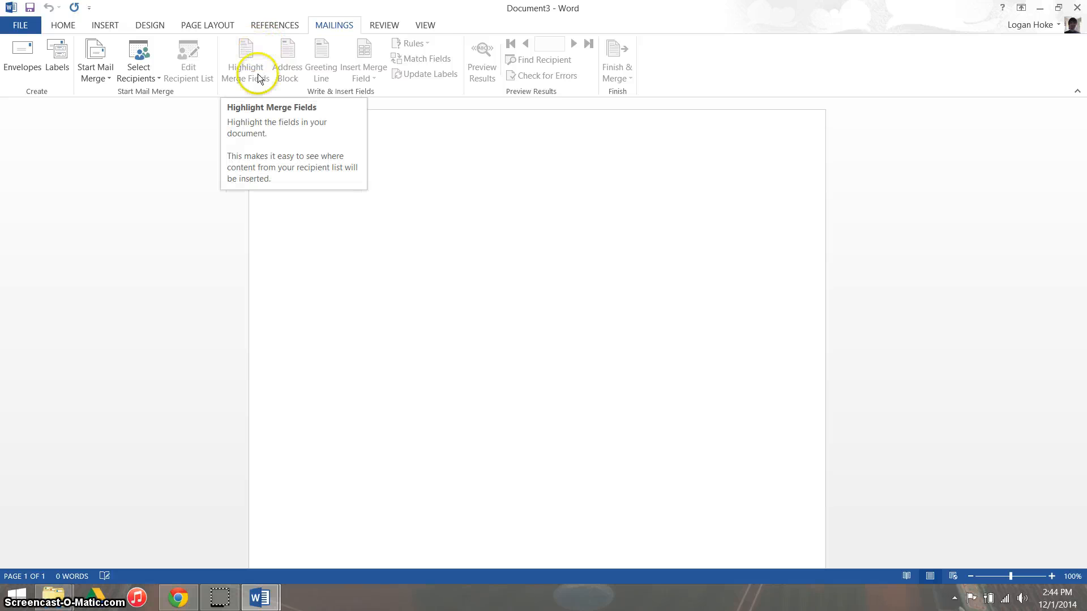
pyautogui.click(100, 76)
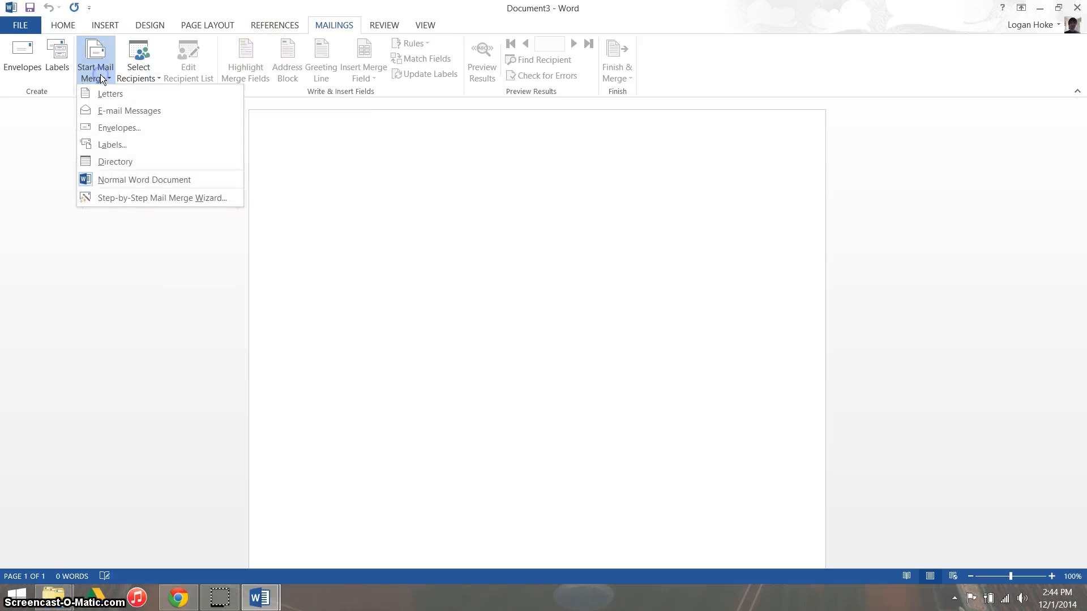
pyautogui.click(107, 129)
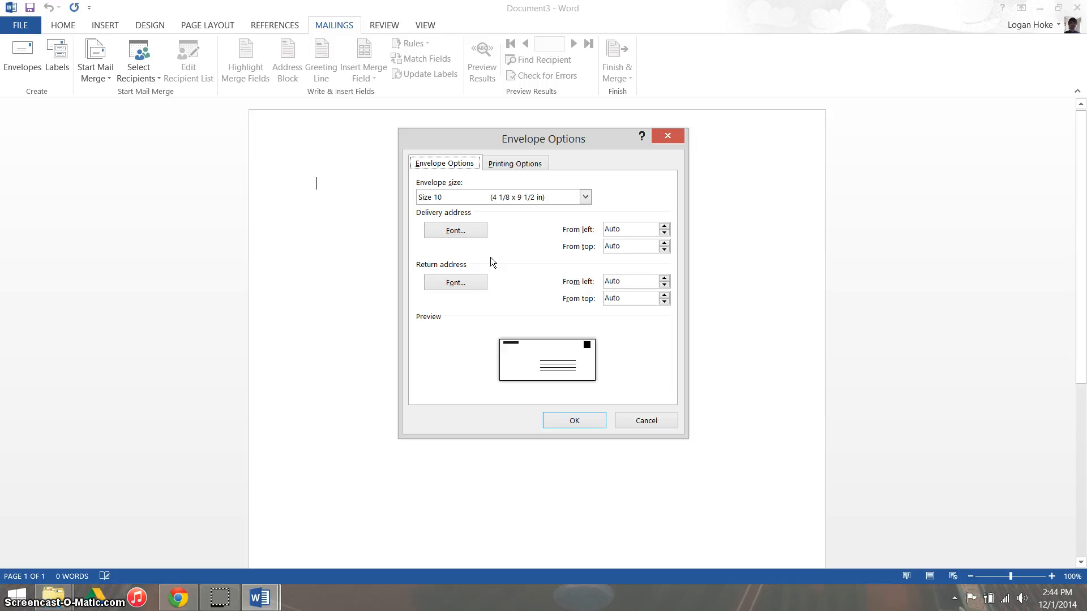
pyautogui.click(586, 198)
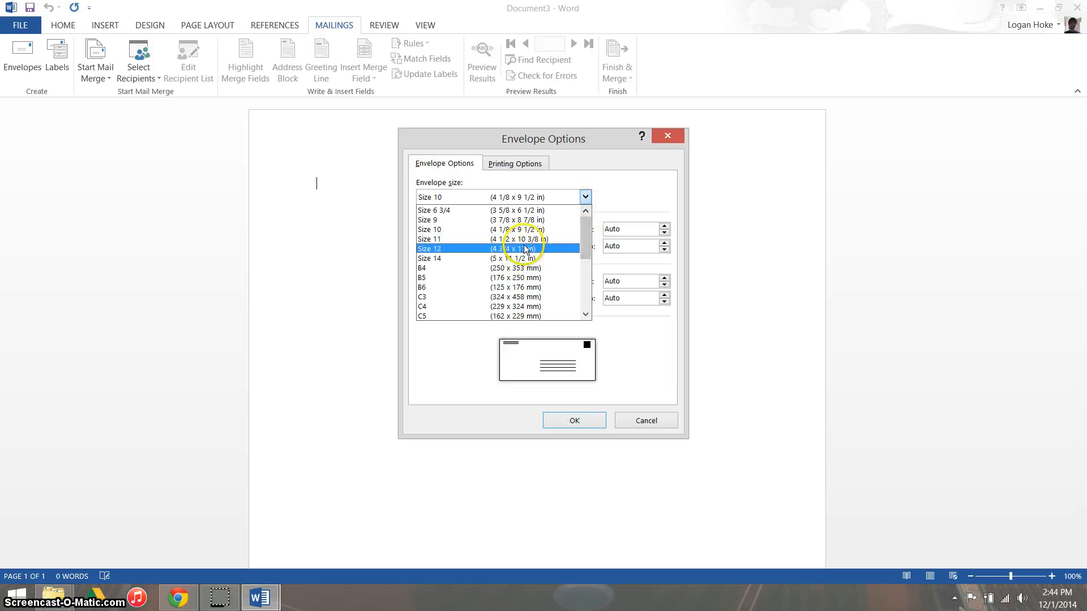
pyautogui.click(587, 263)
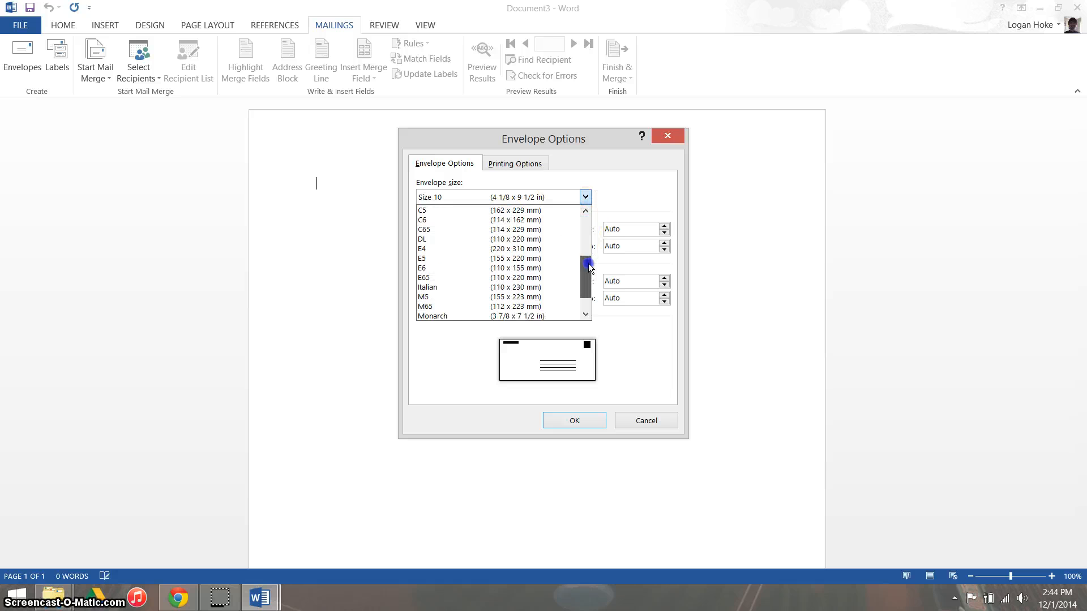
pyautogui.moveTo(589, 264); pyautogui.dragTo(582, 207)
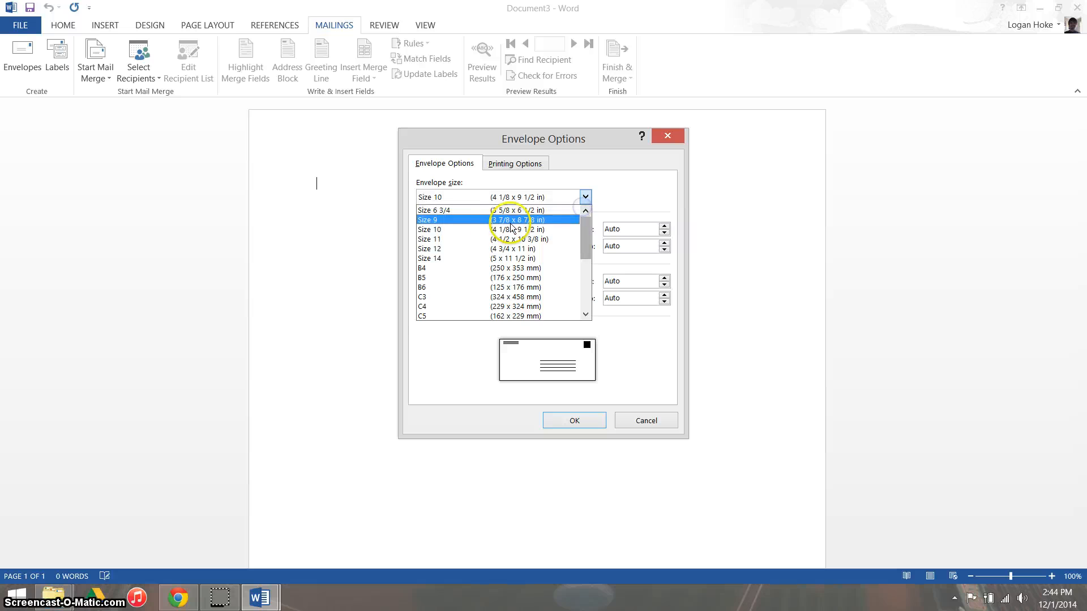
pyautogui.click(511, 230)
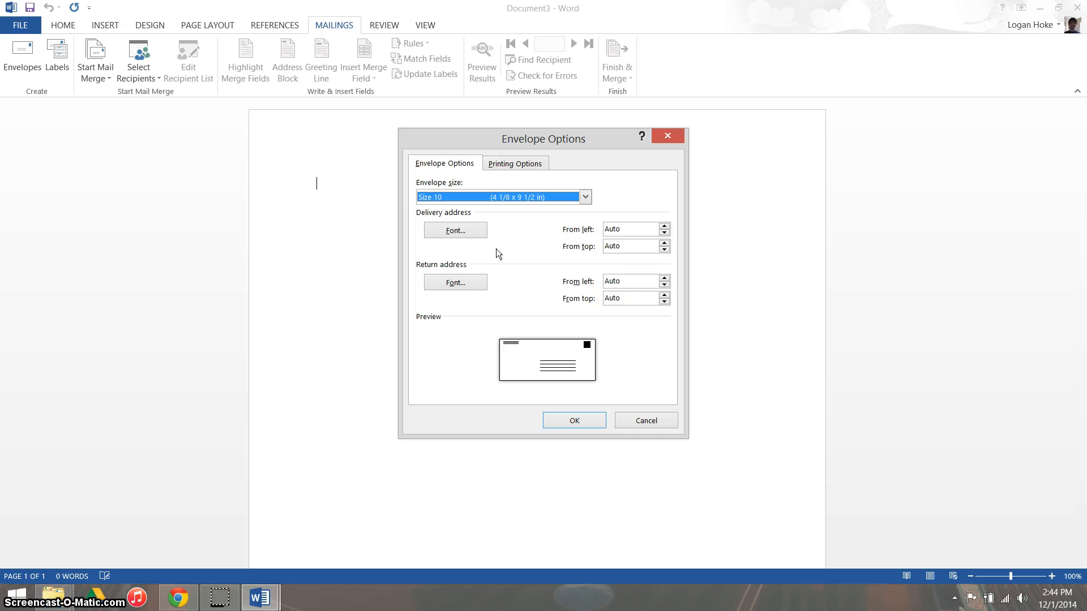
pyautogui.click(558, 420)
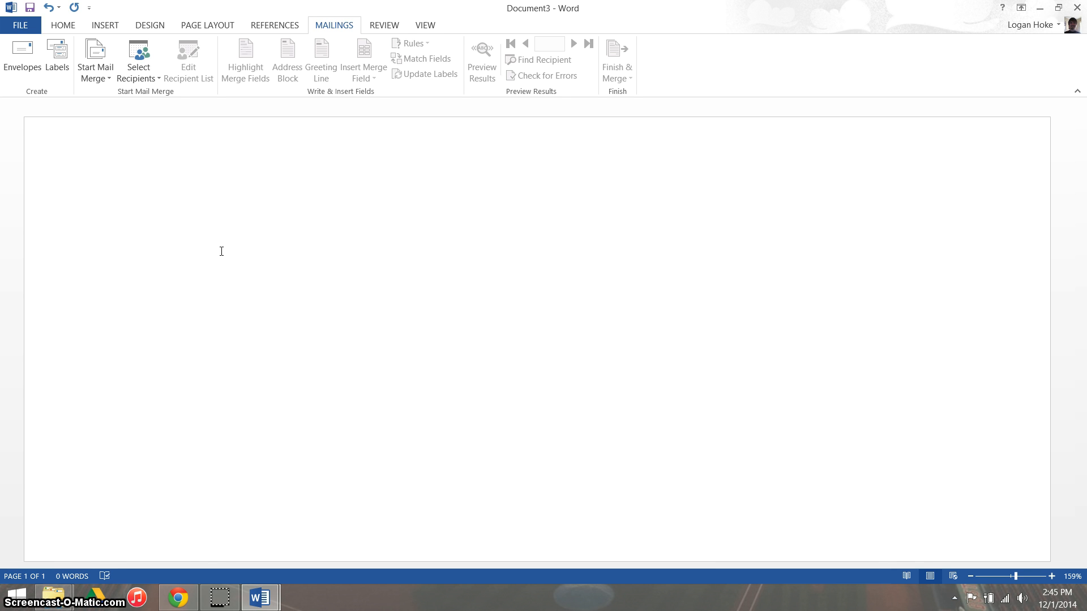
# Step: Enter the sender's name, street address, and city, state and ZIP code on three lines as the envelope's return address
pyautogui.write('John Doe')
pyautogui.press('Return')
pyautogui.write('113 Beach')
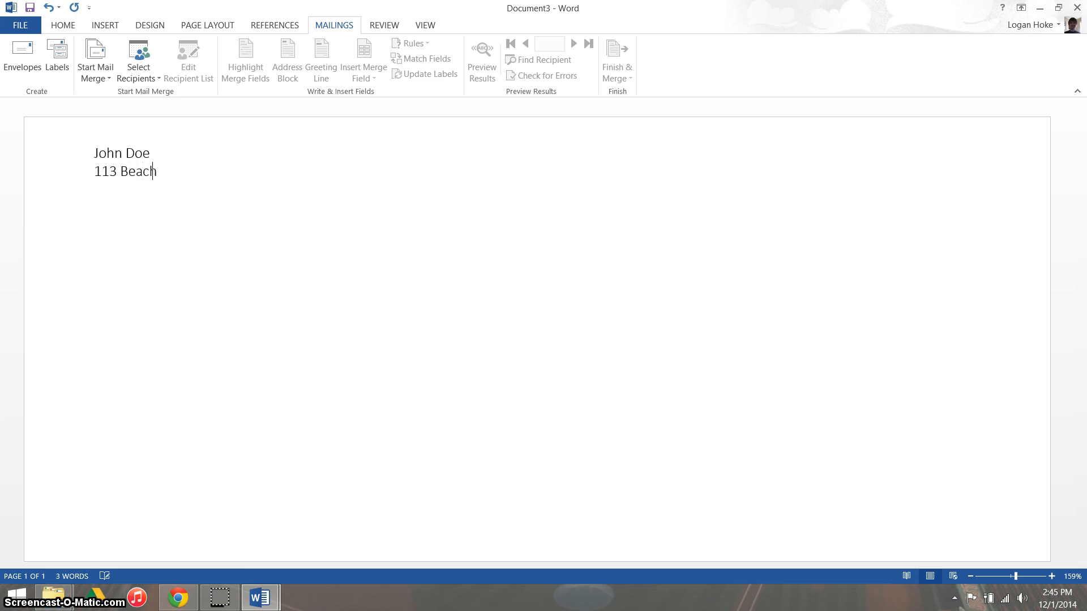
pyautogui.write(' Bum Way ')
pyautogui.write('Lancas')
pyautogui.write('ter, Ca')
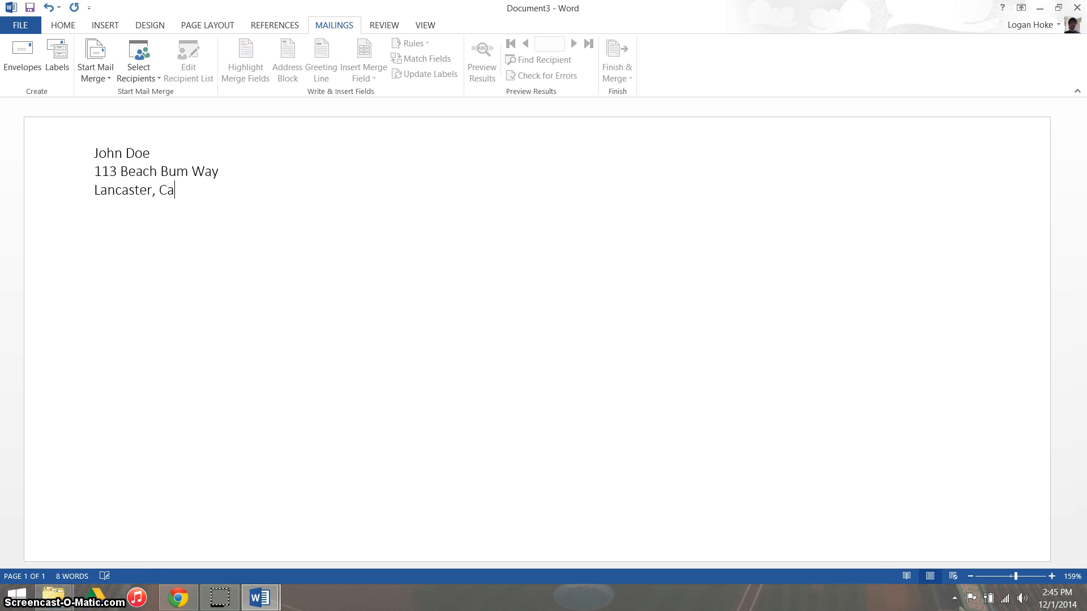
pyautogui.press('BackSpace')
pyautogui.write('A 17989')
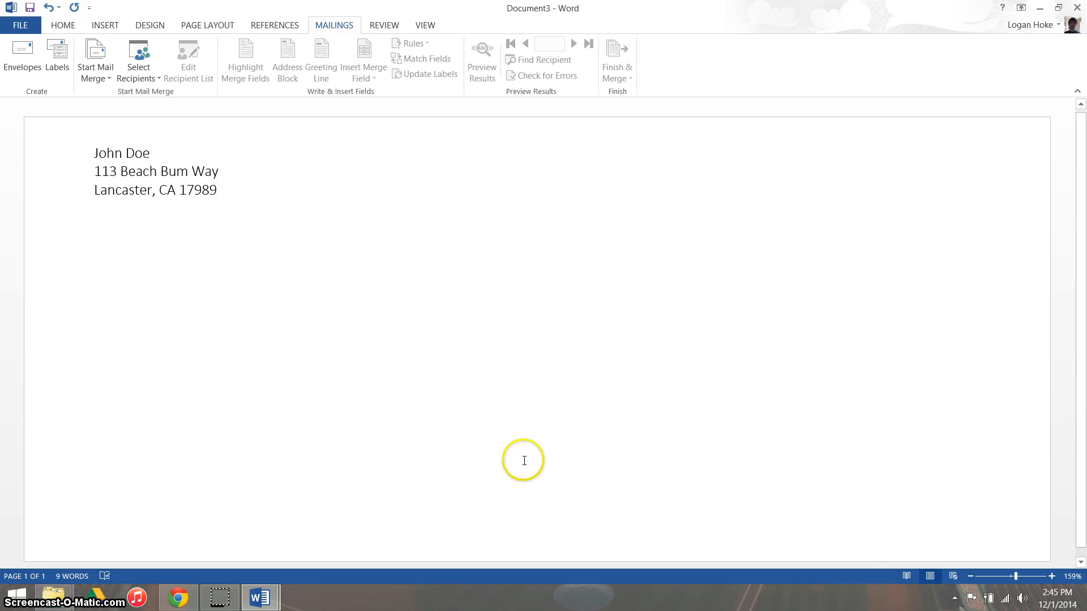
# Step: Place the cursor in the envelope's delivery address area and open Address List.xlsx from the Desktop as the existing recipient list
pyautogui.click(519, 435)
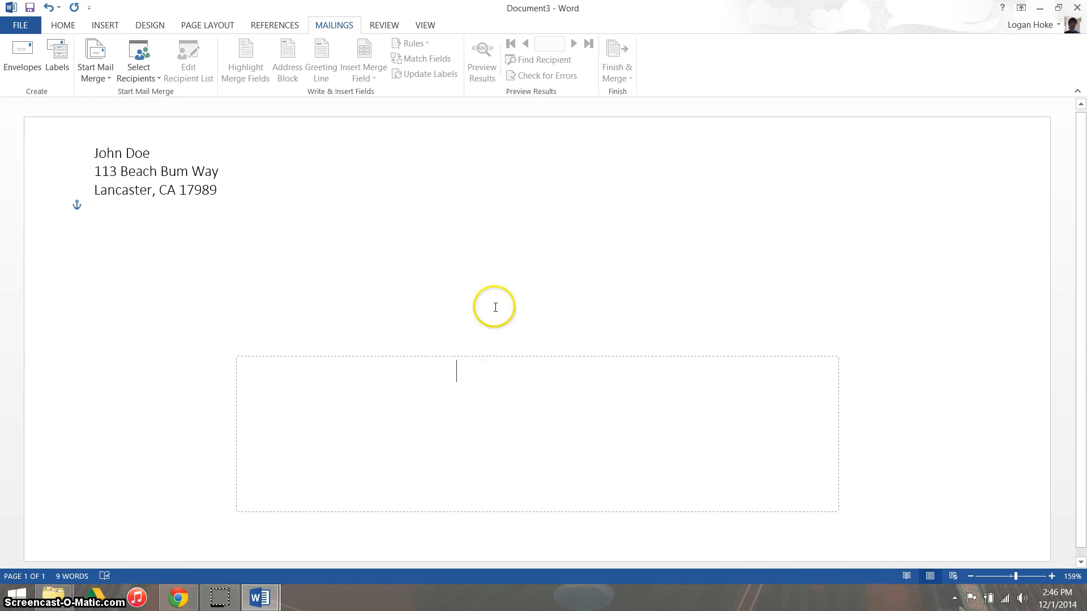
pyautogui.click(130, 77)
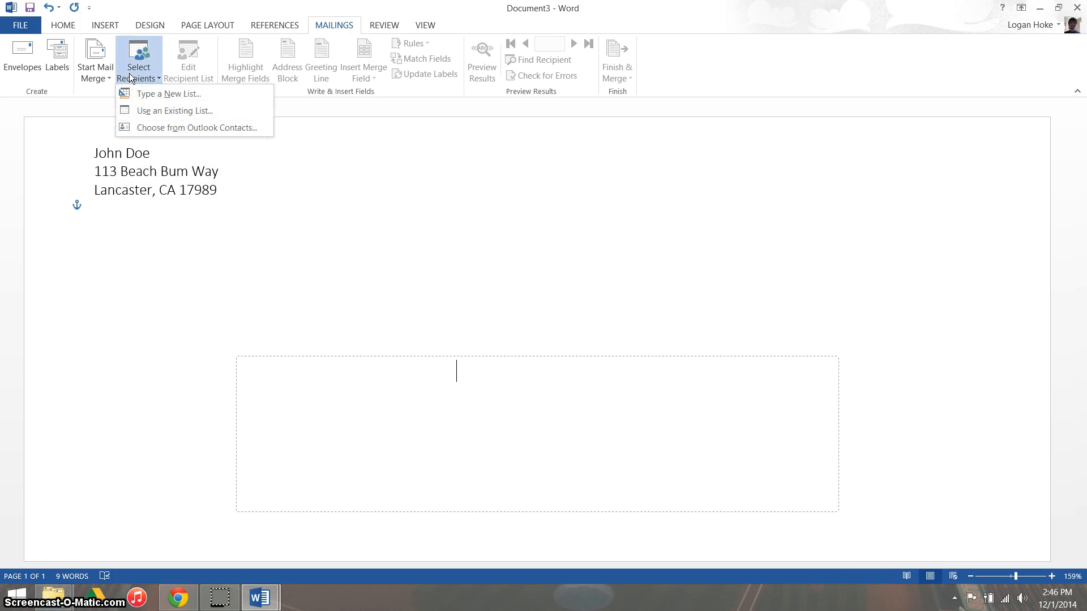
pyautogui.click(158, 110)
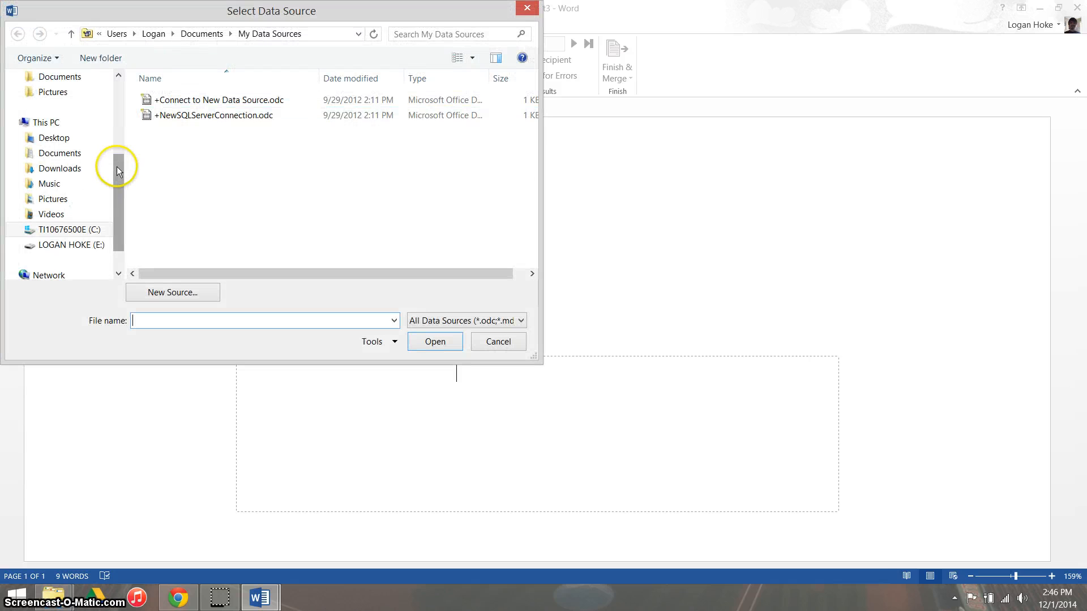
pyautogui.scroll(2, 118, 165)
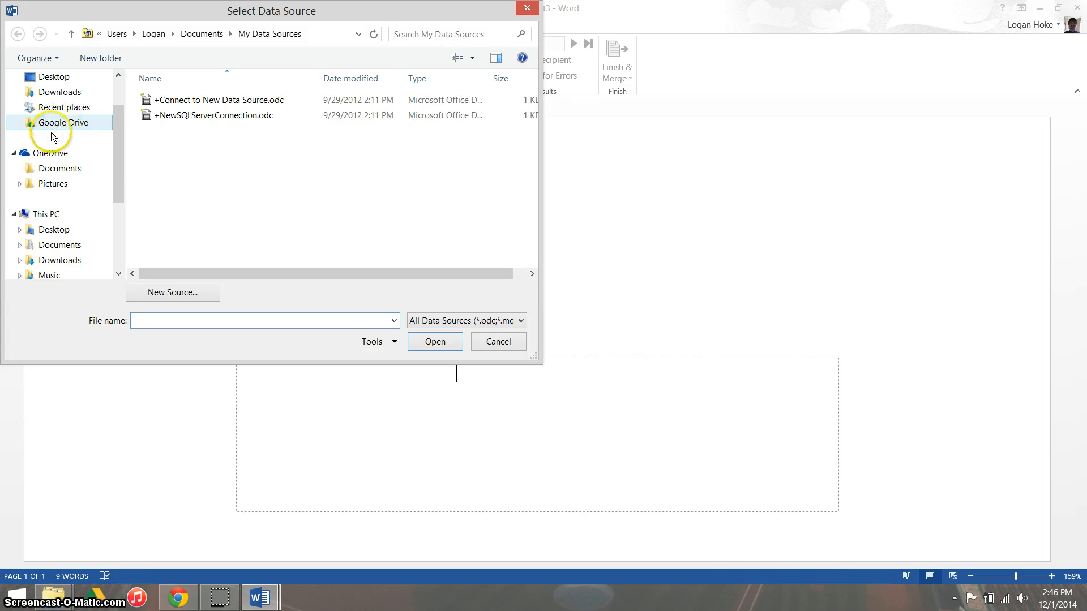
pyautogui.click(54, 78)
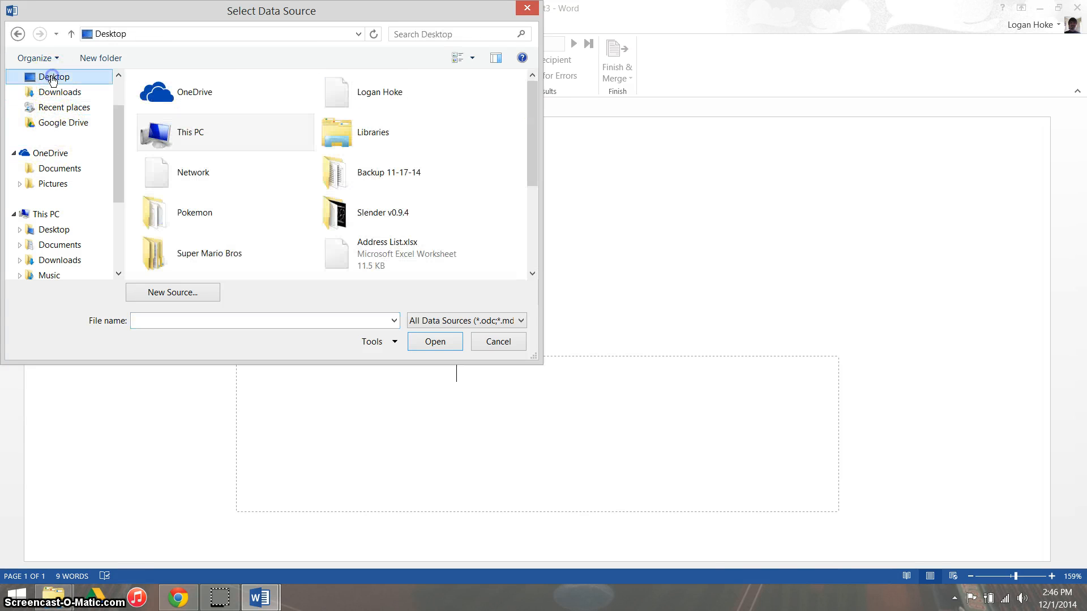
pyautogui.moveTo(529, 134); pyautogui.dragTo(530, 161)
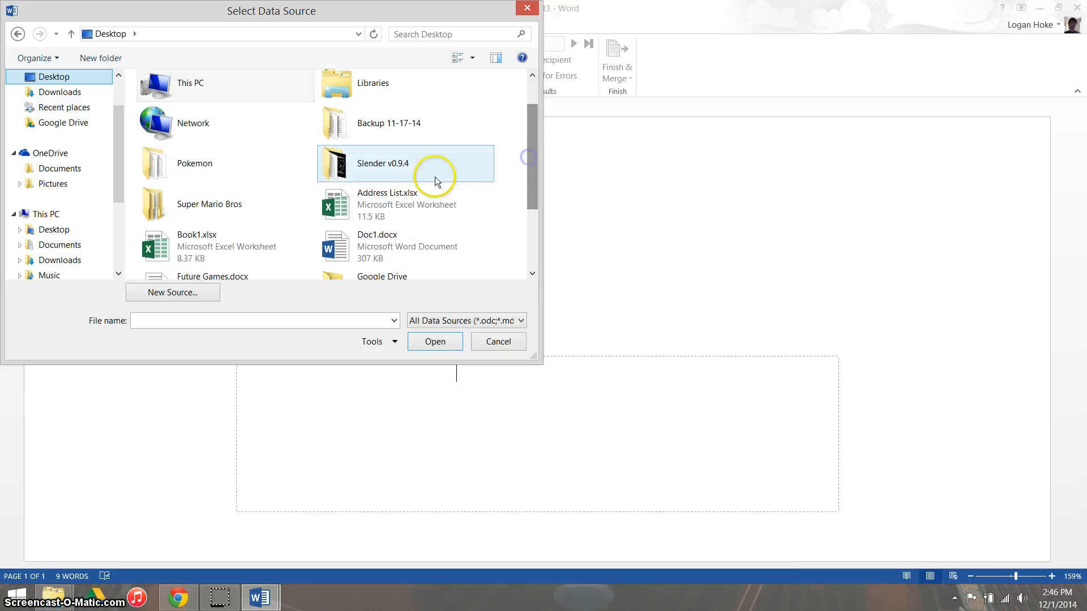
pyautogui.click(389, 196)
pyautogui.click(433, 342)
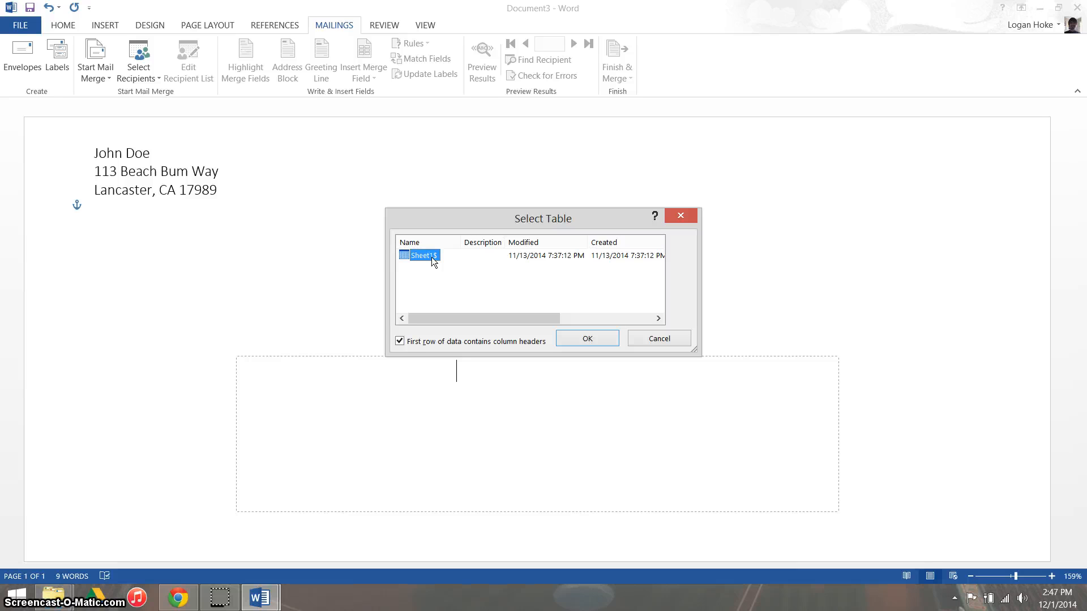
# Step: Use the Sheet1$ table as the recipient data, with its first row treated as column headers
pyautogui.click(403, 256)
pyautogui.moveTo(425, 342); pyautogui.dragTo(501, 347)
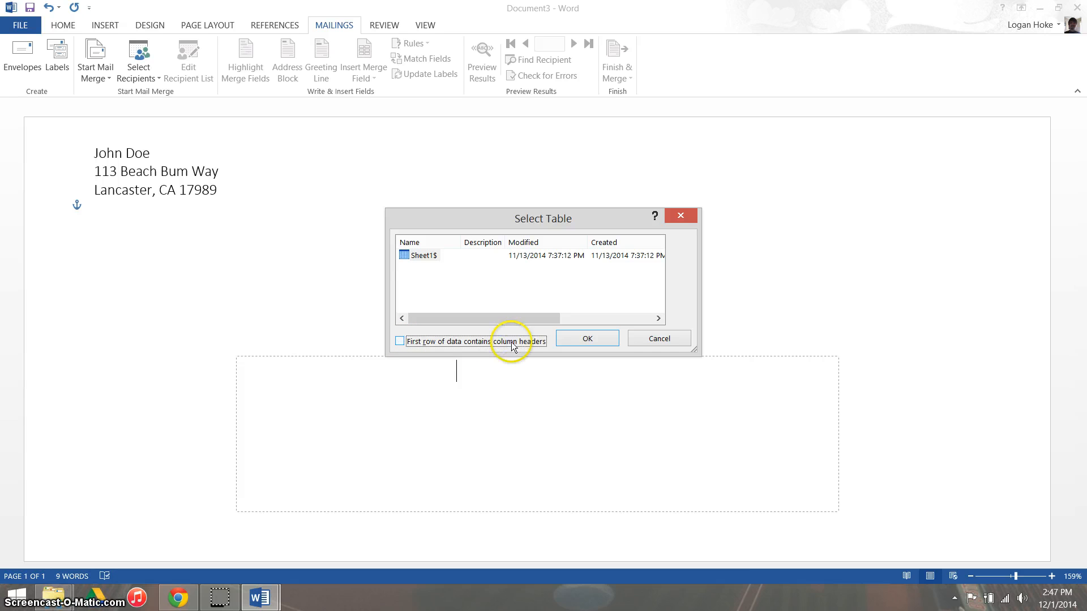
pyautogui.click(459, 342)
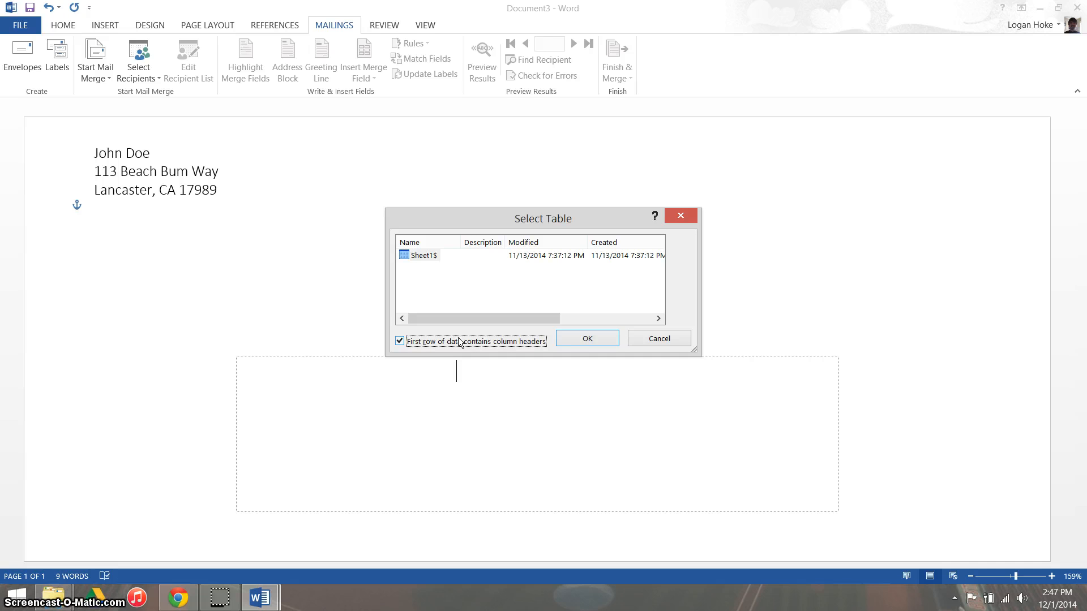
pyautogui.click(583, 339)
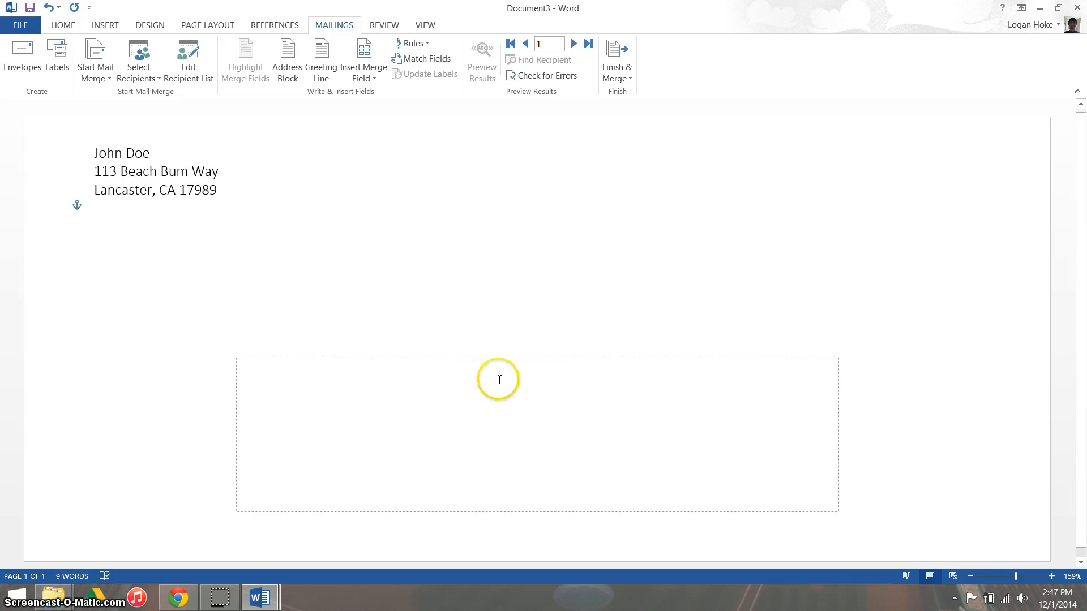
# Step: Start inserting an address block and browse the recipient previews to check how the addresses are laid out
pyautogui.click(289, 80)
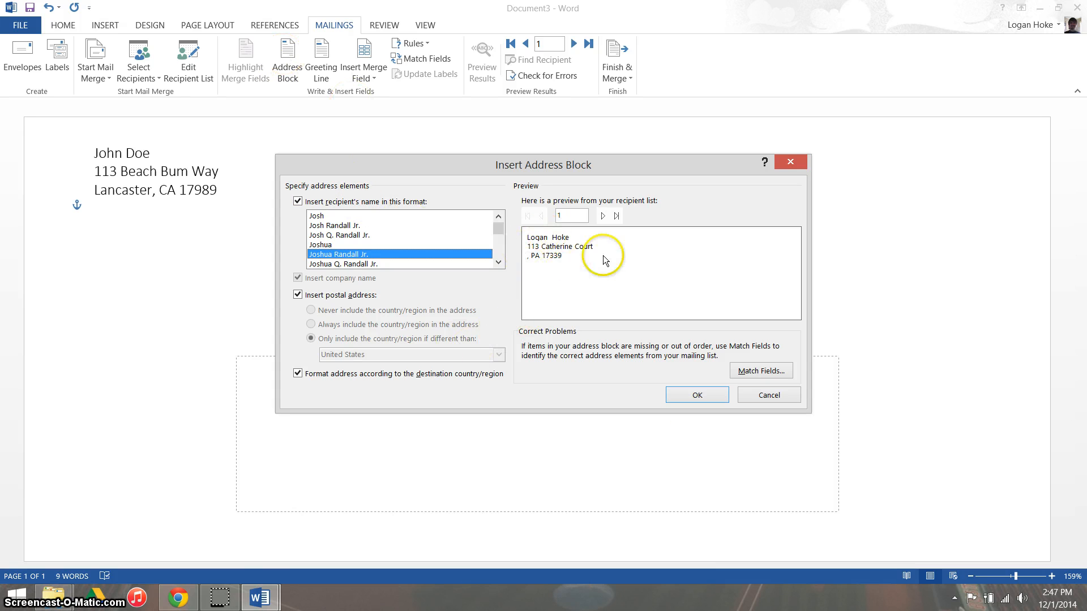
pyautogui.click(602, 216)
pyautogui.click(602, 217)
pyautogui.click(602, 216)
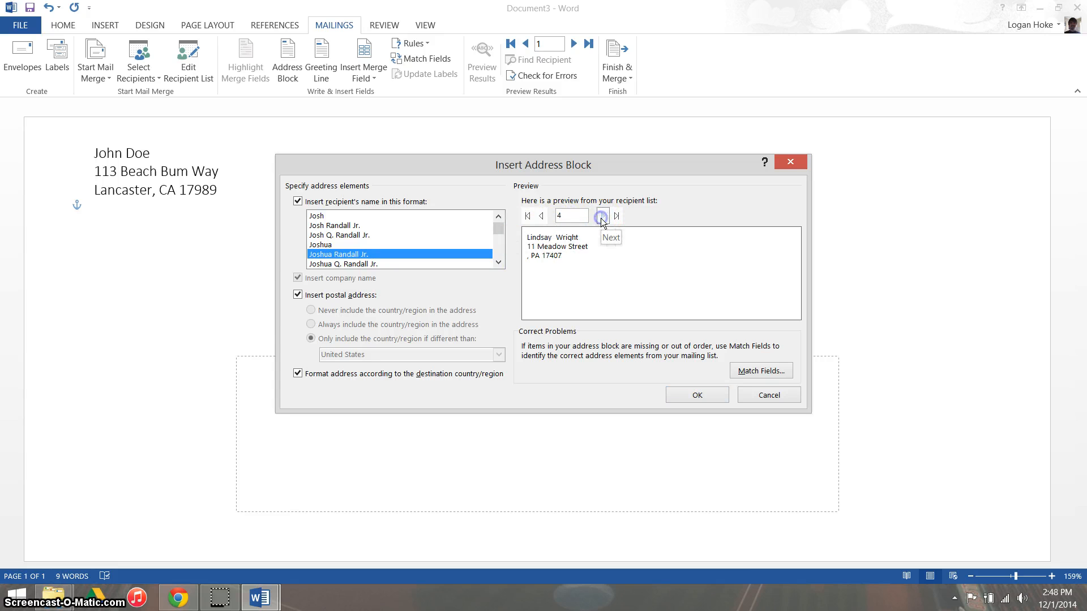
pyautogui.click(602, 216)
pyautogui.click(602, 216)
pyautogui.click(602, 216)
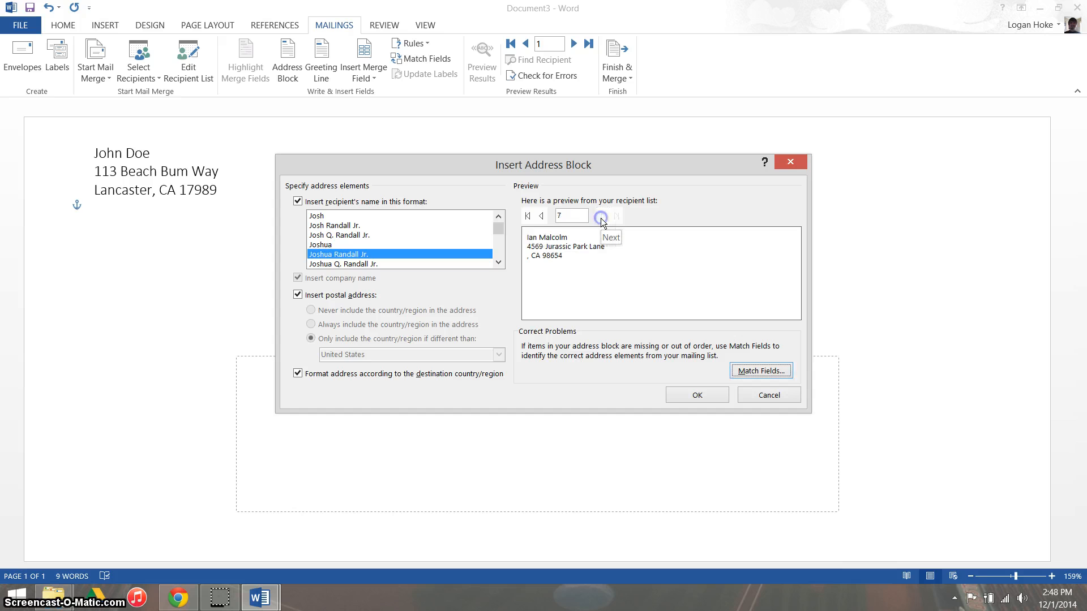
pyautogui.click(541, 216)
pyautogui.click(541, 216)
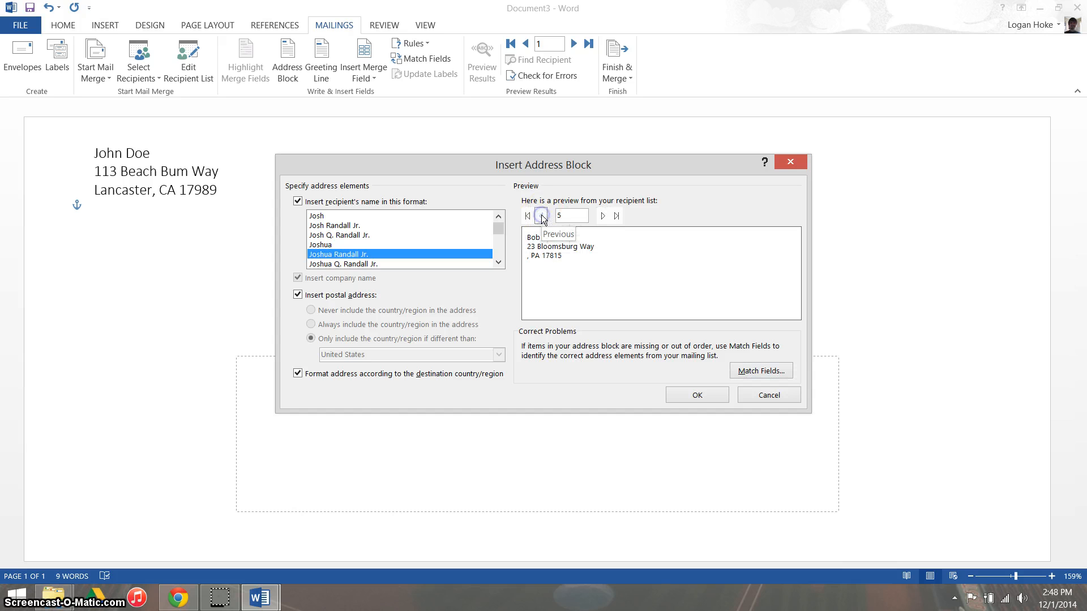
pyautogui.click(542, 216)
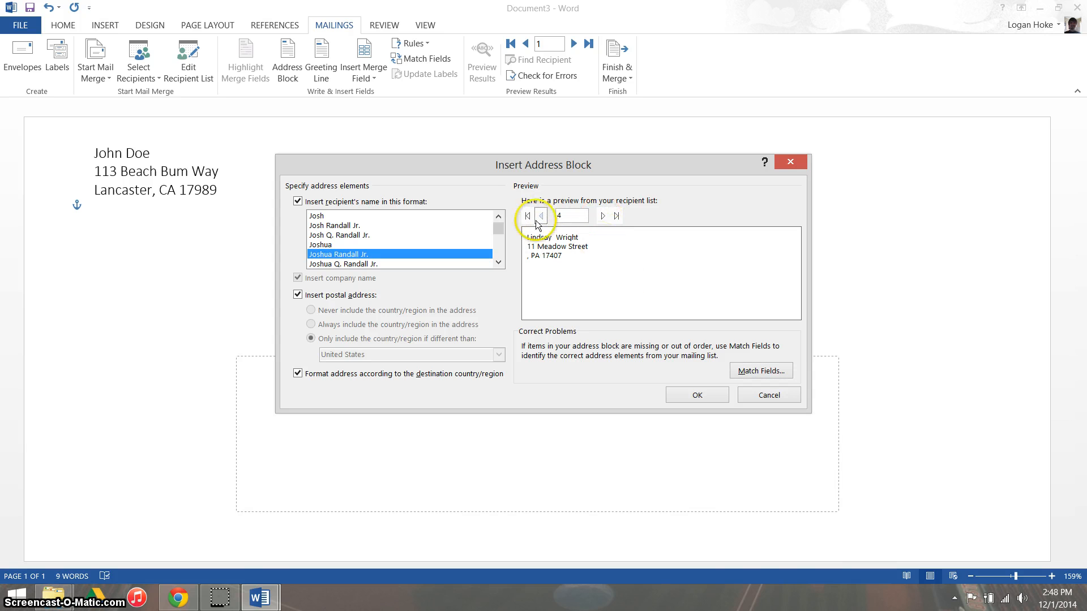
# Step: Try other recipient name formats for the address block and return to the Joshua Randall Jr. format
pyautogui.click(349, 235)
pyautogui.click(349, 226)
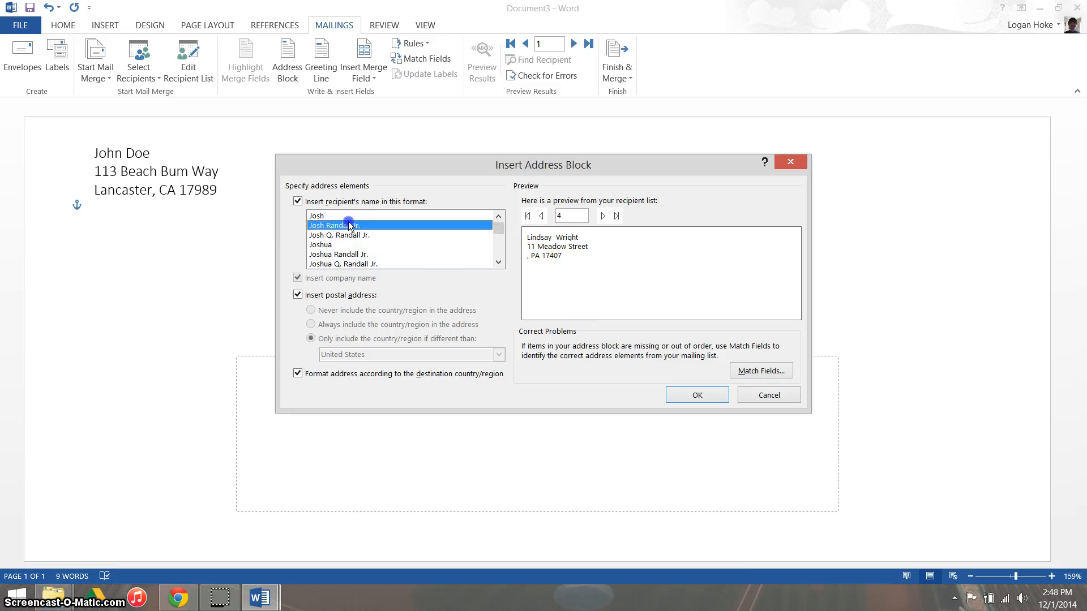
pyautogui.click(343, 255)
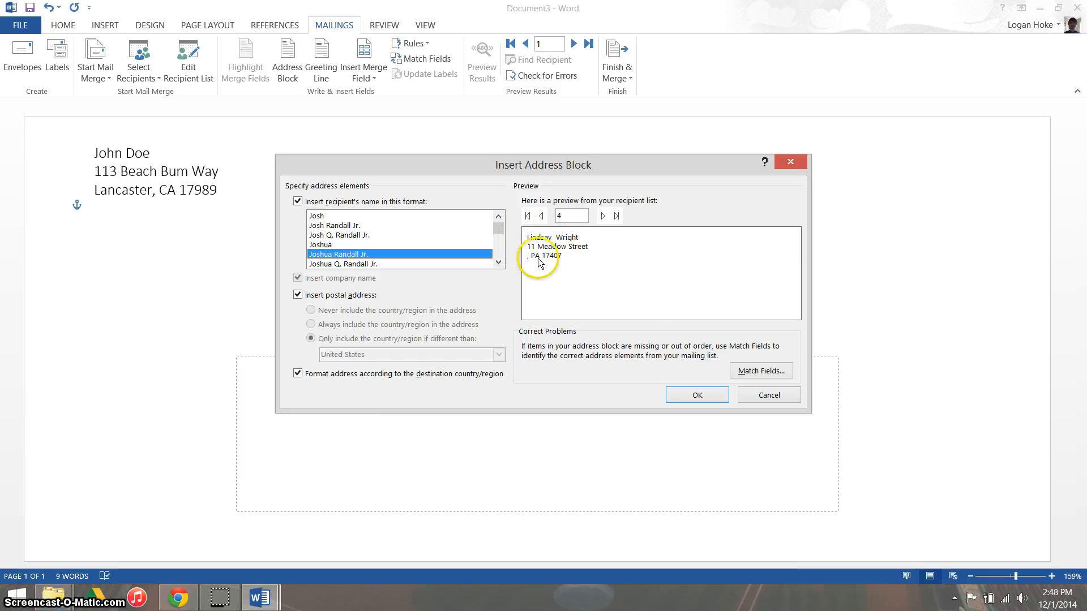
# Step: Match the address block's City field to the list's City column and check the previews back to the first recipient
pyautogui.click(757, 370)
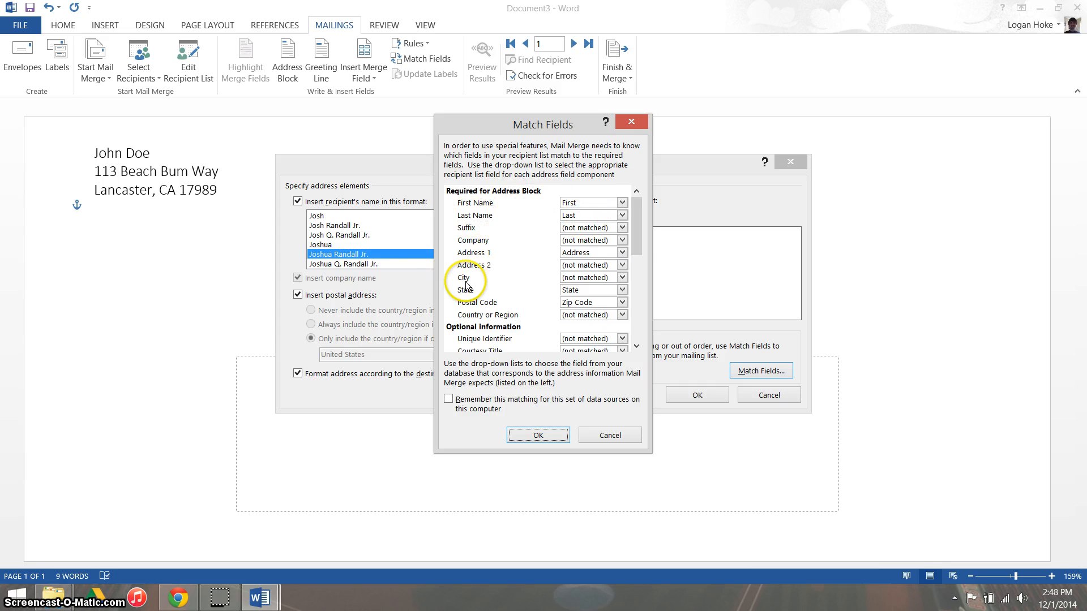
pyautogui.click(581, 278)
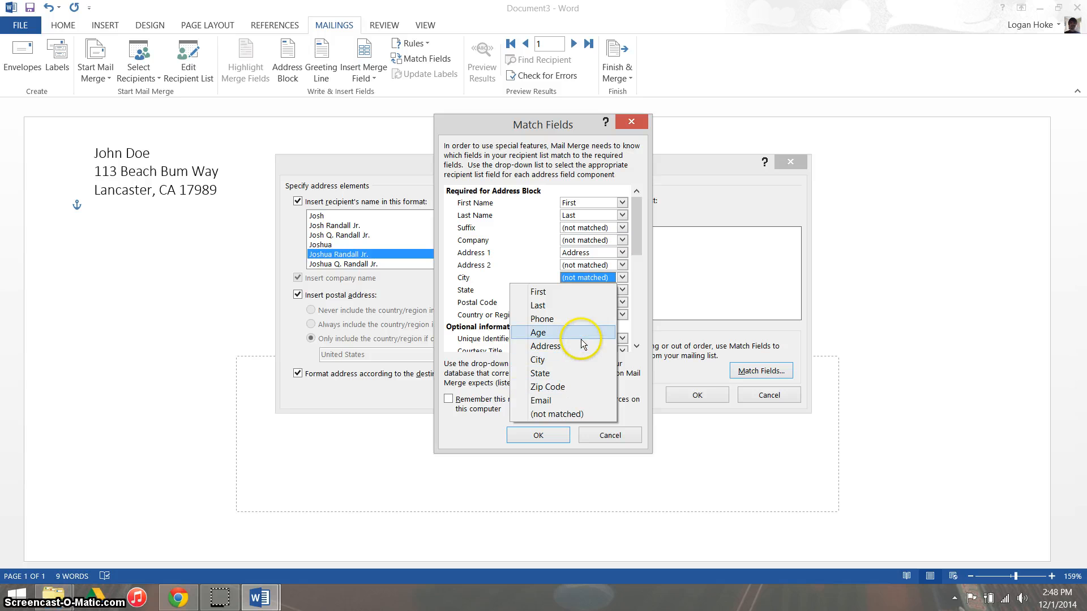
pyautogui.click(582, 360)
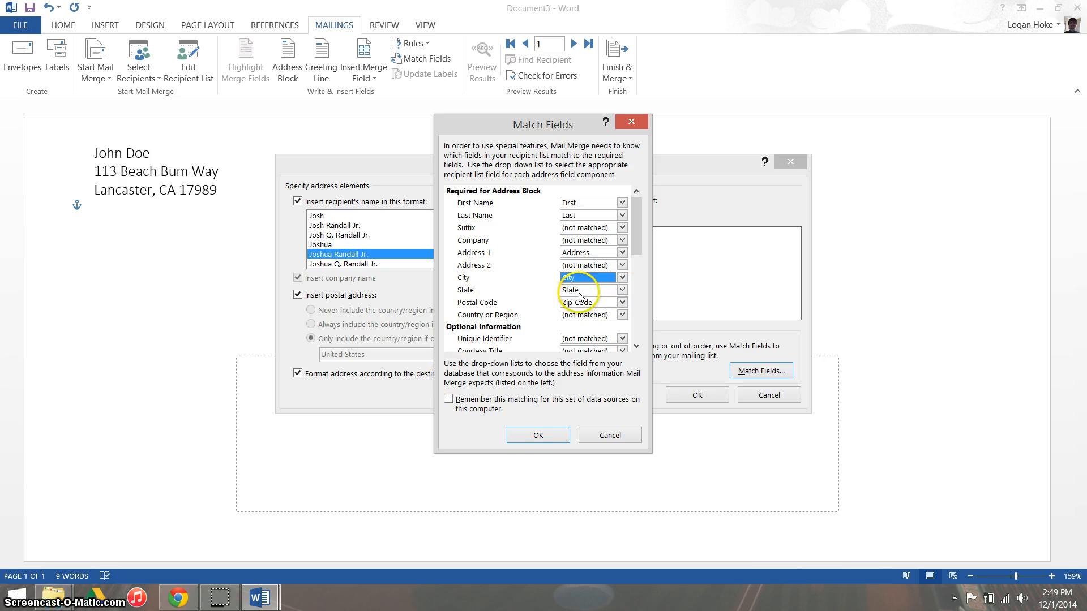
pyautogui.click(539, 435)
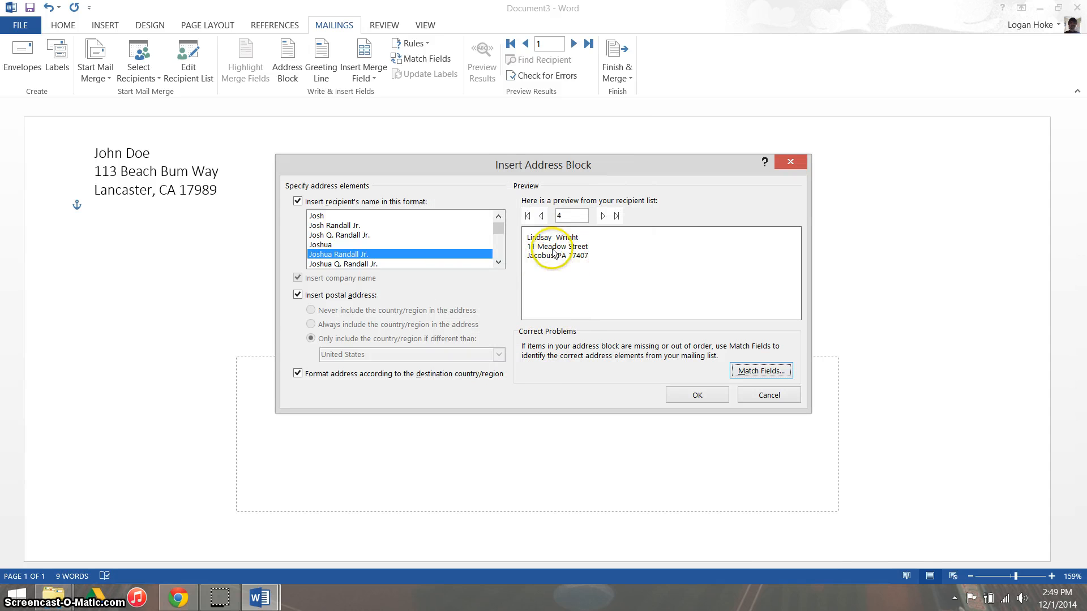
pyautogui.click(544, 217)
pyautogui.click(543, 217)
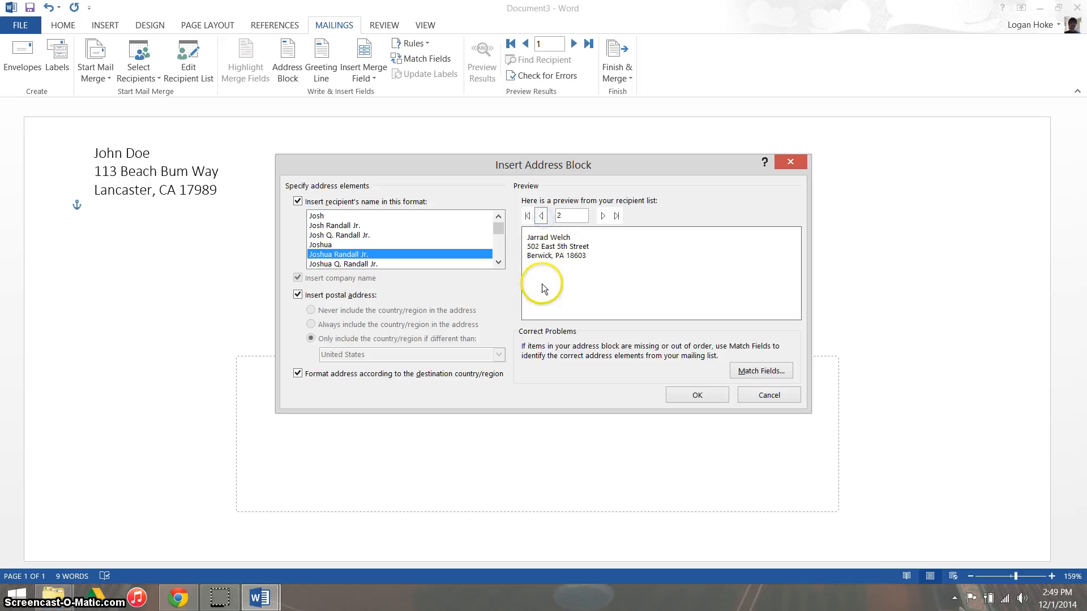
pyautogui.click(543, 217)
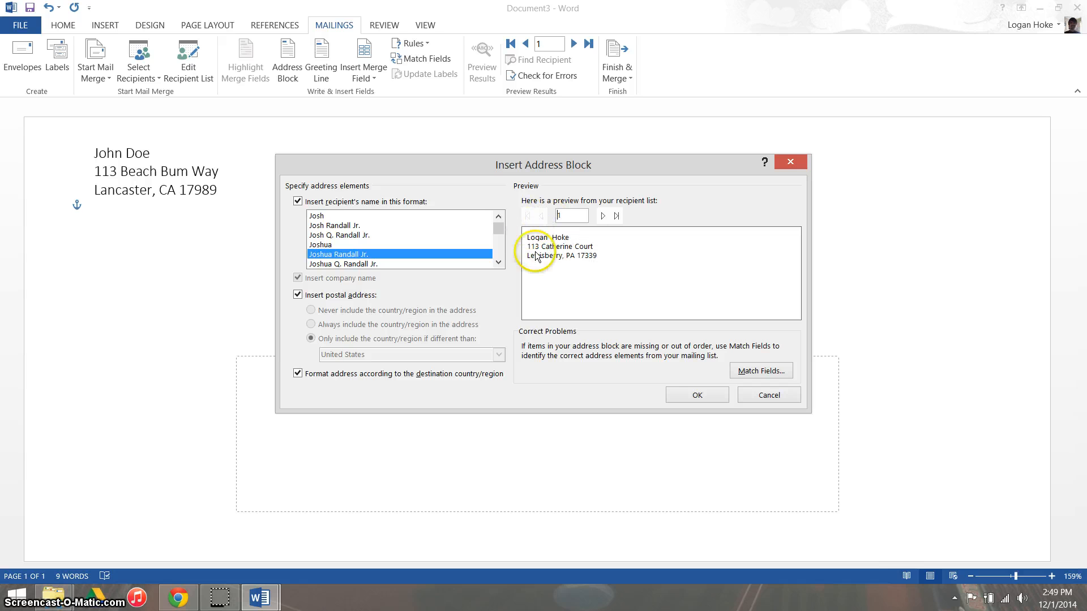
# Step: Insert the configured address block into the envelope's delivery address area
pyautogui.click(697, 395)
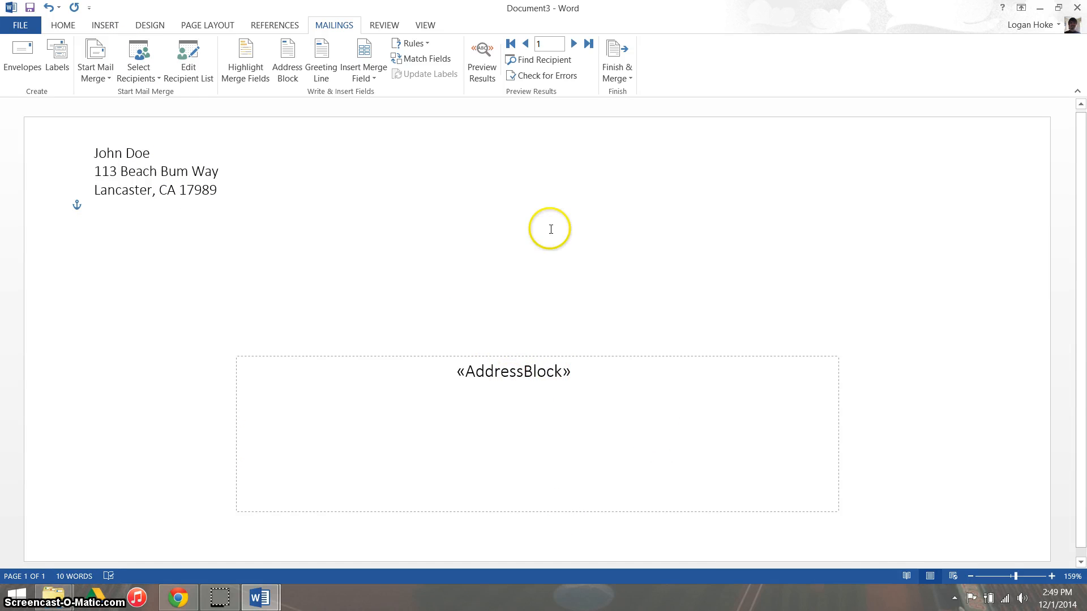
# Step: Try excluding the second and third recipients in the mail merge recipient list, include both again and accept the list
pyautogui.click(189, 78)
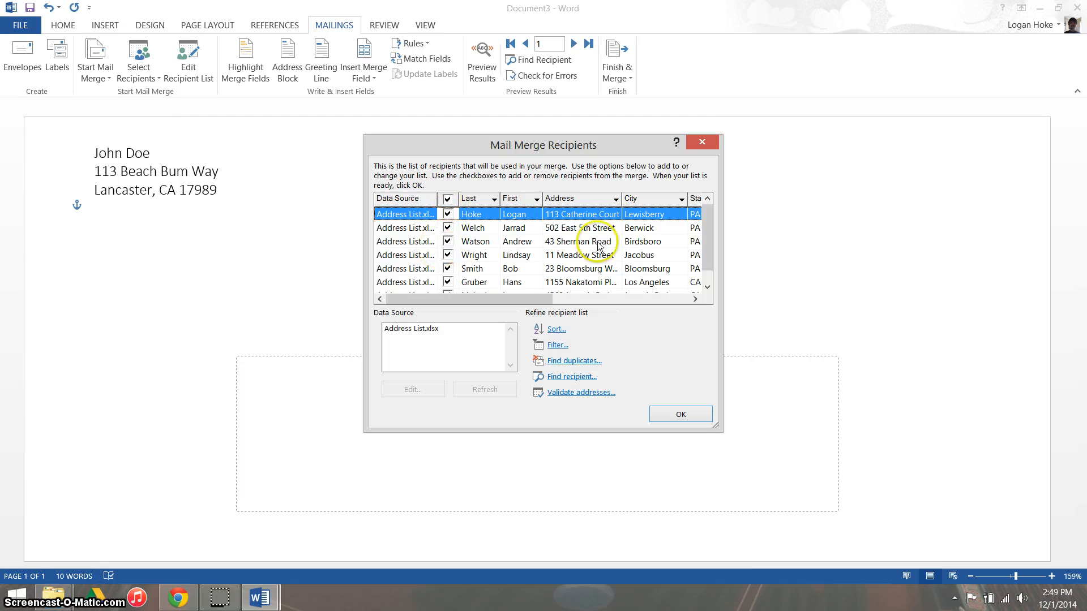
pyautogui.moveTo(709, 242); pyautogui.dragTo(708, 218)
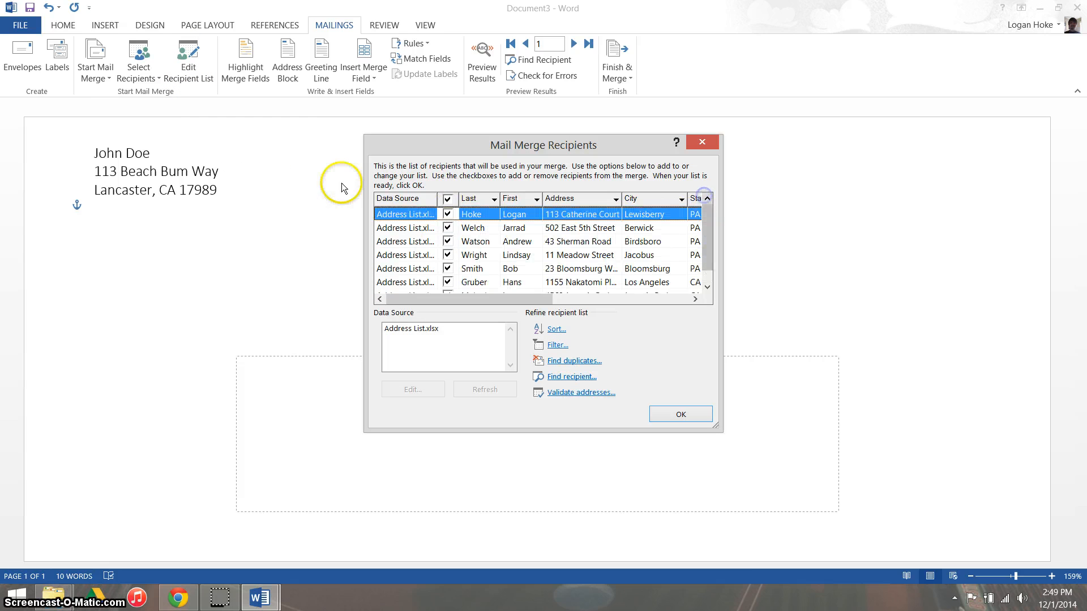
pyautogui.click(448, 228)
pyautogui.click(447, 242)
pyautogui.click(447, 227)
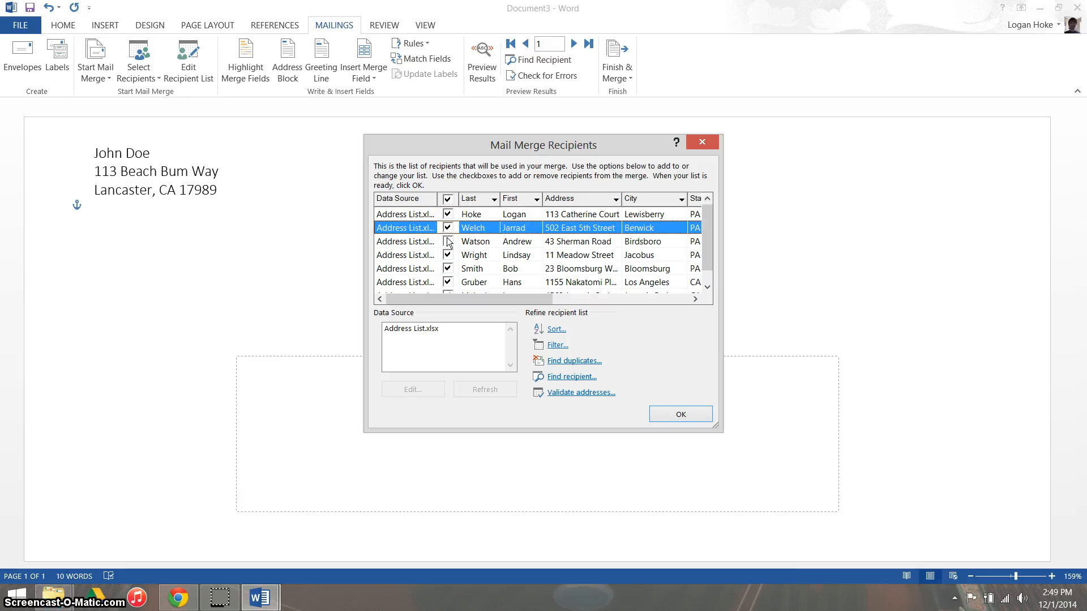
pyautogui.click(448, 242)
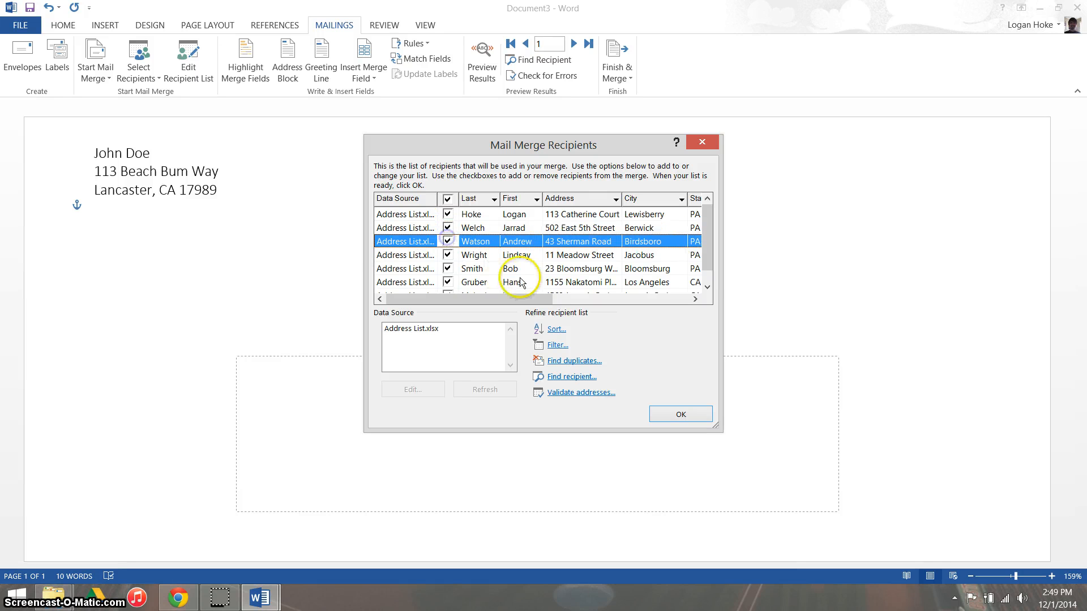
pyautogui.click(706, 419)
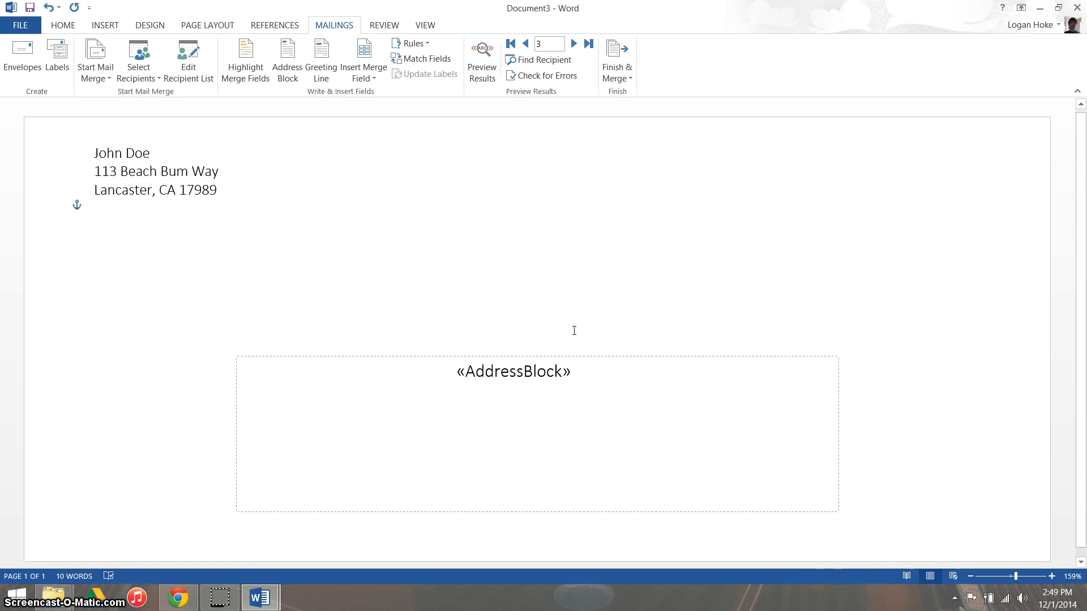
# Step: Preview the merged envelopes, going back to the first recipient and browsing forward through to the last one
pyautogui.click(486, 79)
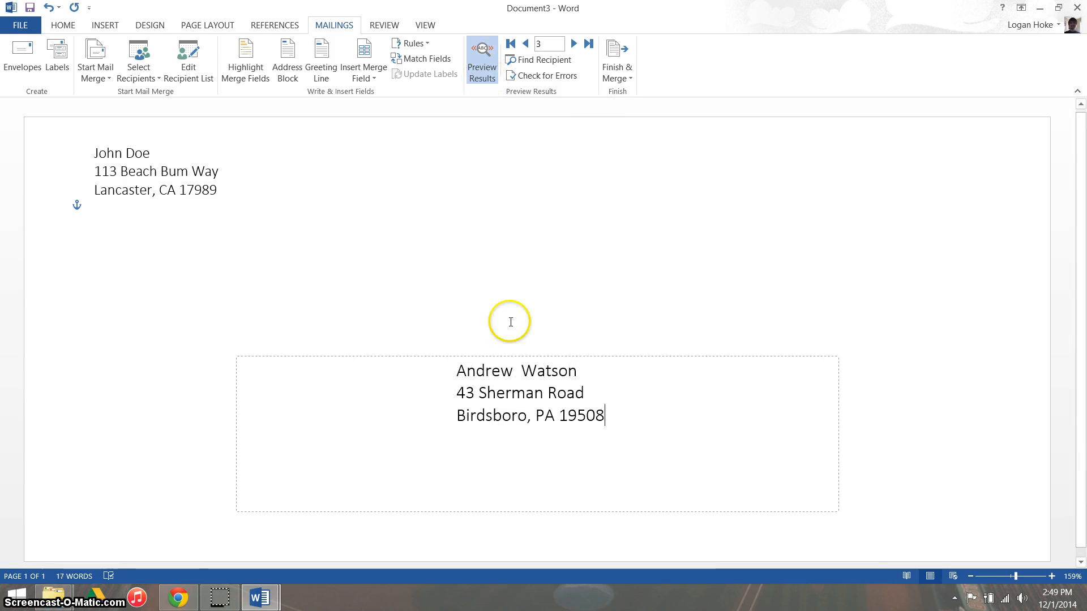
pyautogui.click(526, 44)
pyautogui.click(526, 44)
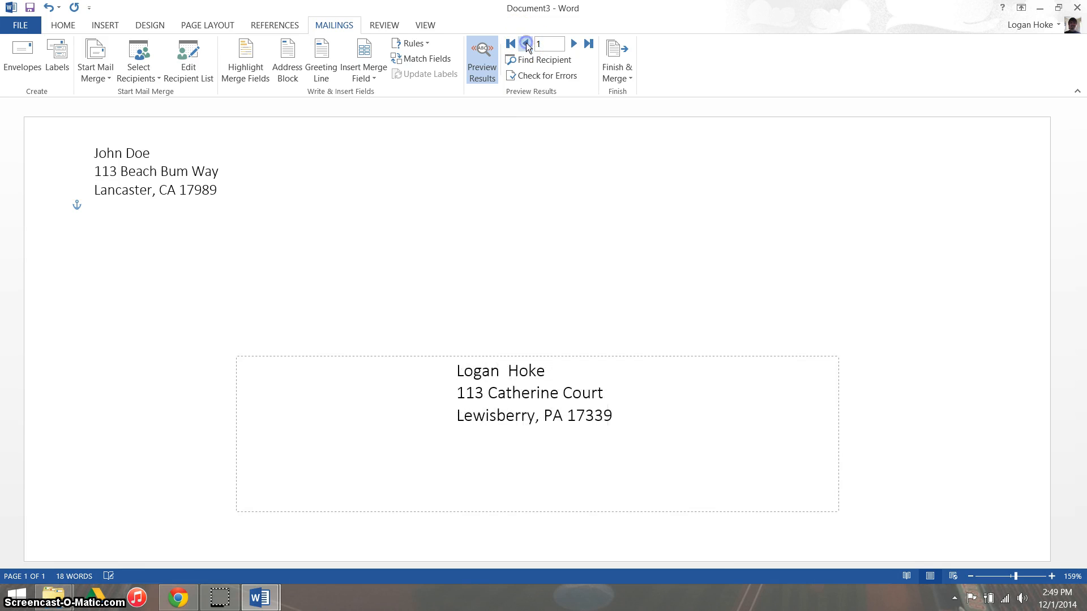
pyautogui.click(574, 44)
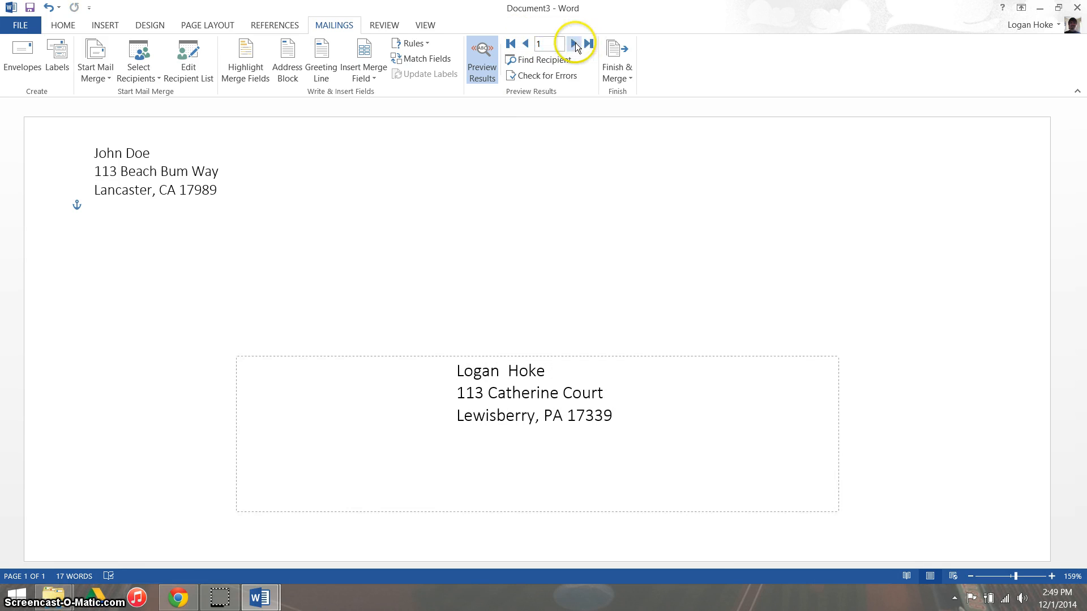
pyautogui.click(574, 44)
pyautogui.click(574, 44)
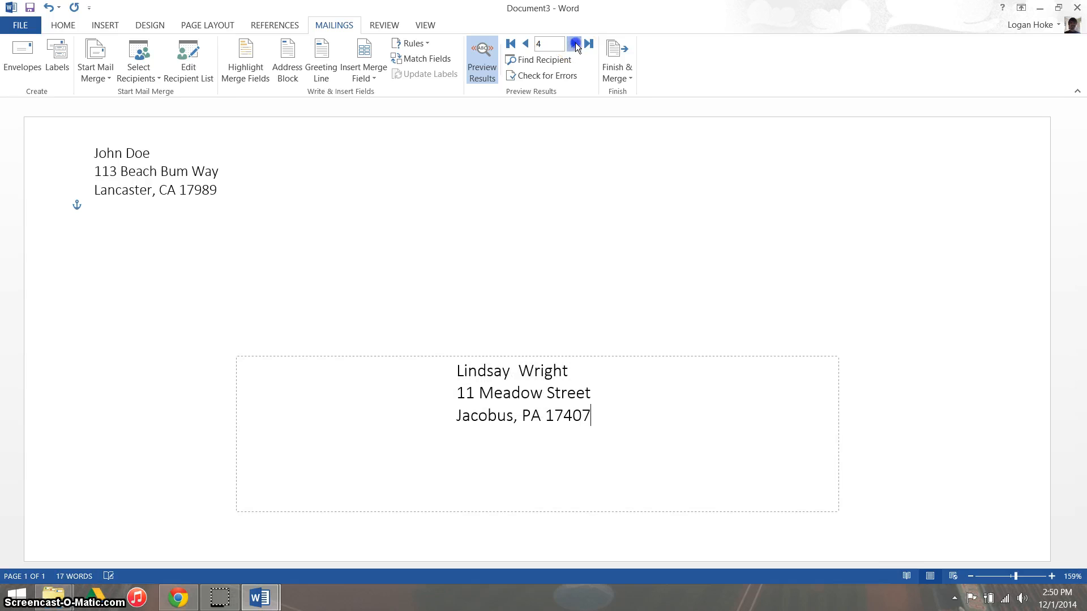
pyautogui.click(575, 43)
pyautogui.click(574, 44)
pyautogui.click(574, 44)
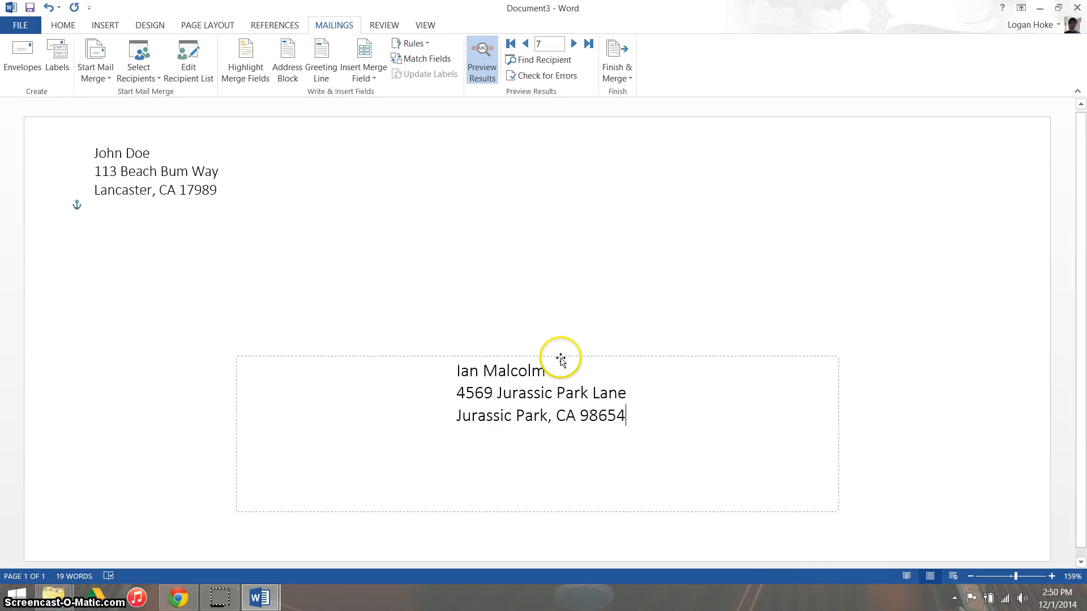
# Step: Finish the merge by sending all records to the printer, bringing up the print settings
pyautogui.click(619, 76)
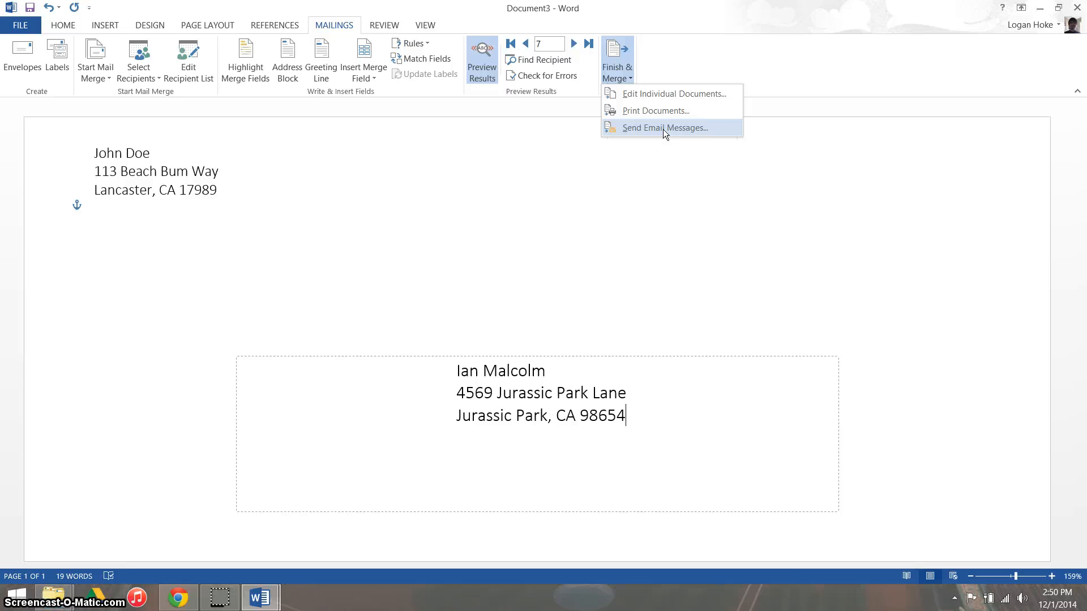
pyautogui.click(663, 115)
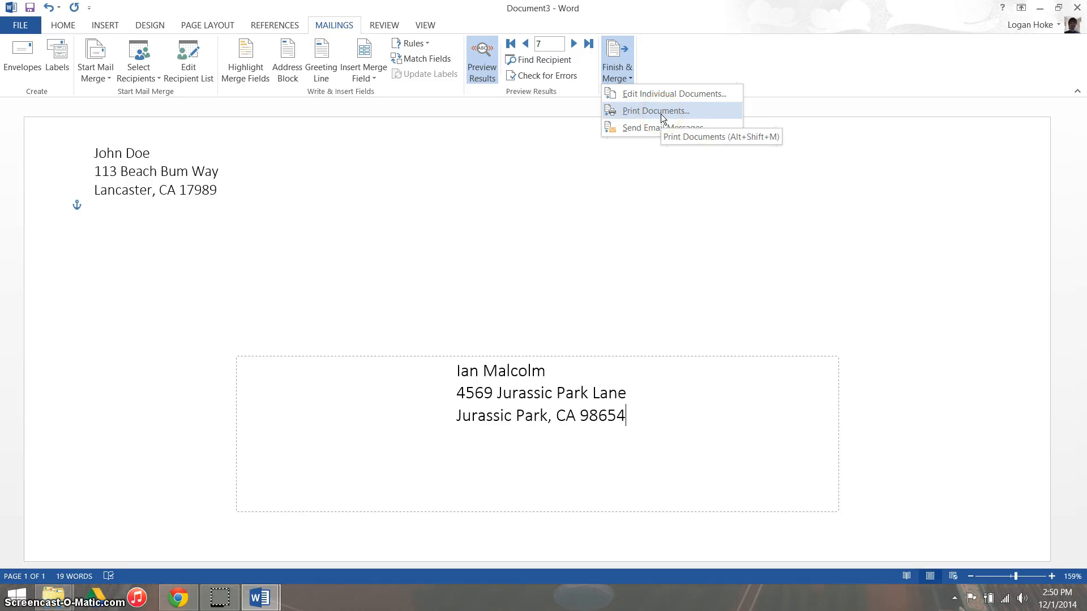
pyautogui.click(661, 114)
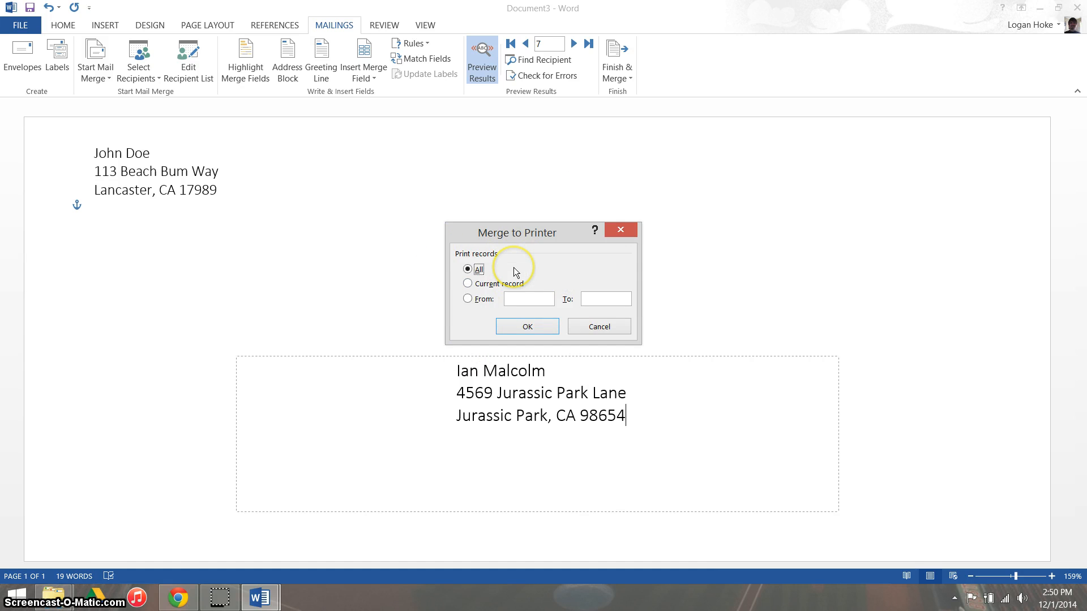
pyautogui.click(519, 323)
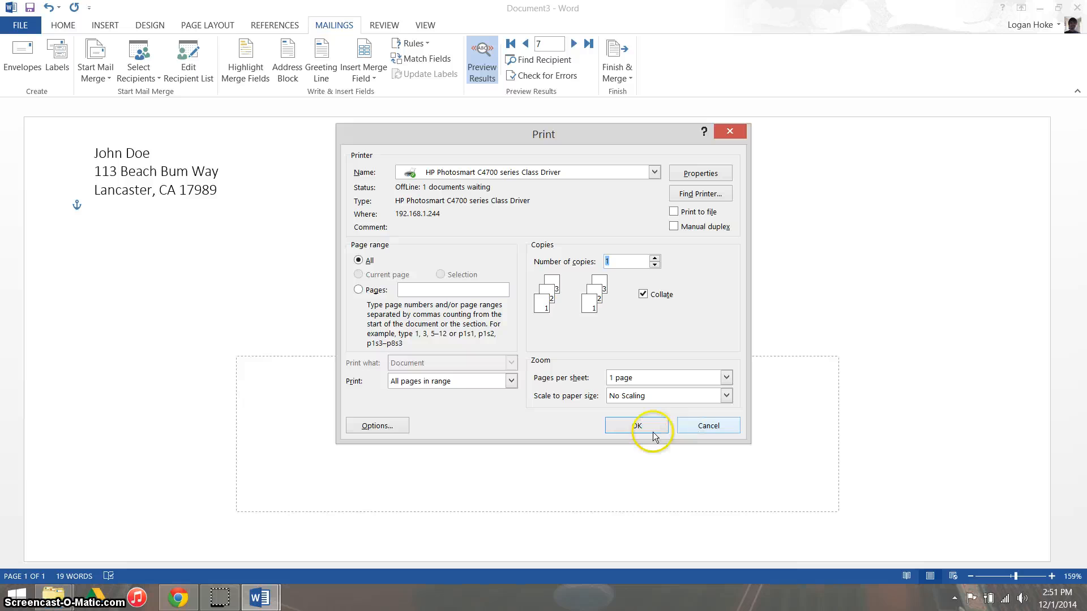
pyautogui.moveTo(231, 607)
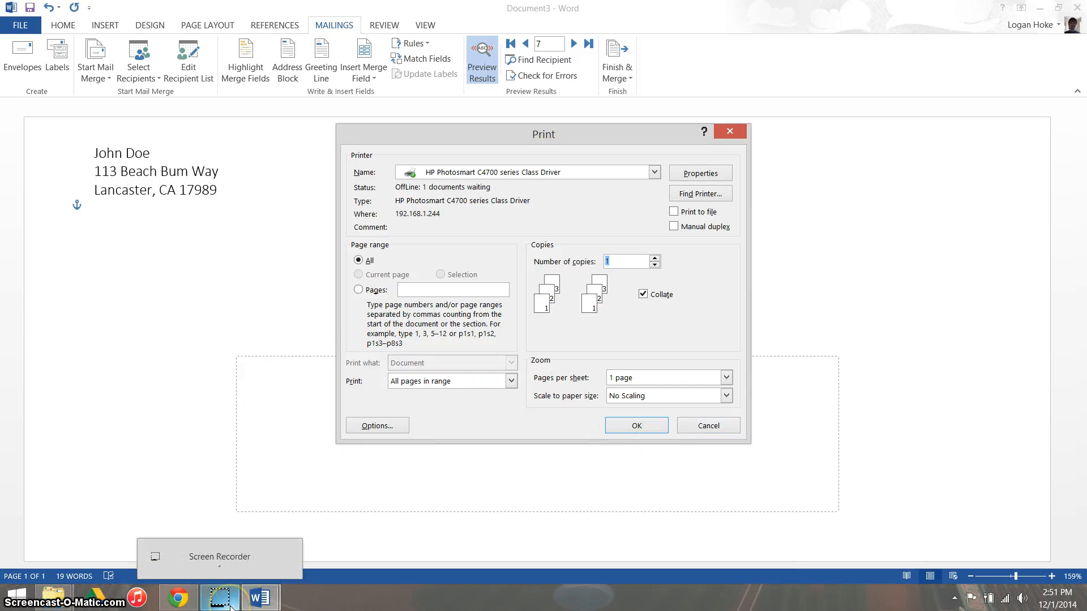